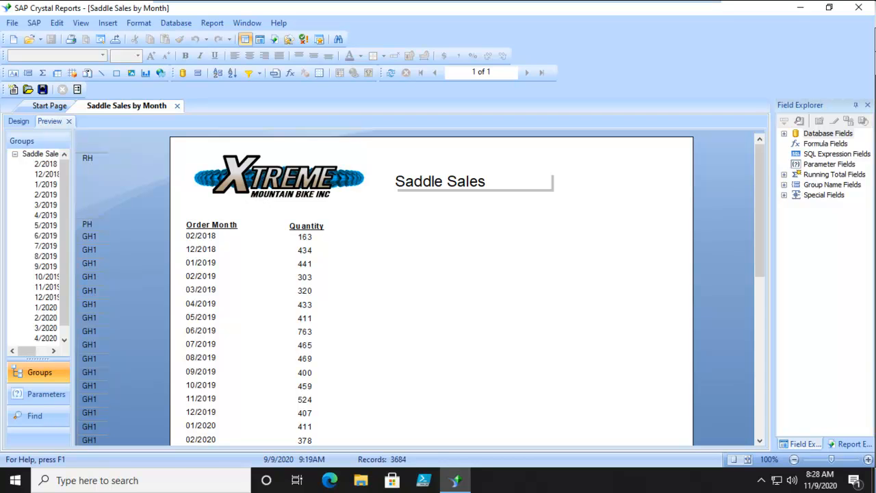
- Show the hidden Group Footer #1 section between the Details and Report Footer sections in the report's design layout
left_click(18, 122)
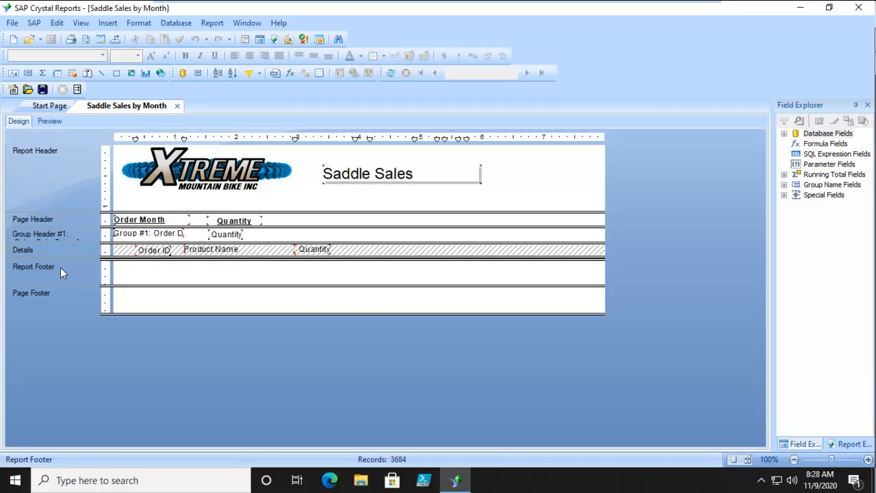
left_click_drag(121, 258, 117, 273)
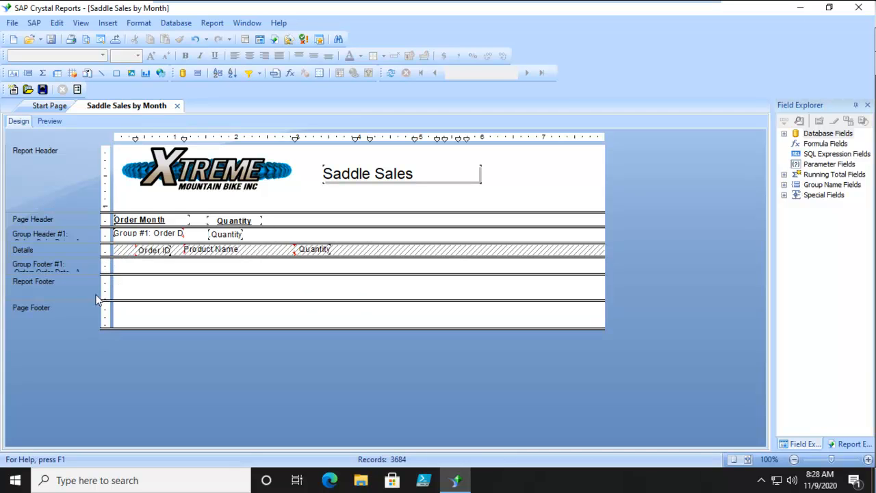
left_click(110, 272)
- Create a new formula field named ManualRT2
right_click(818, 145)
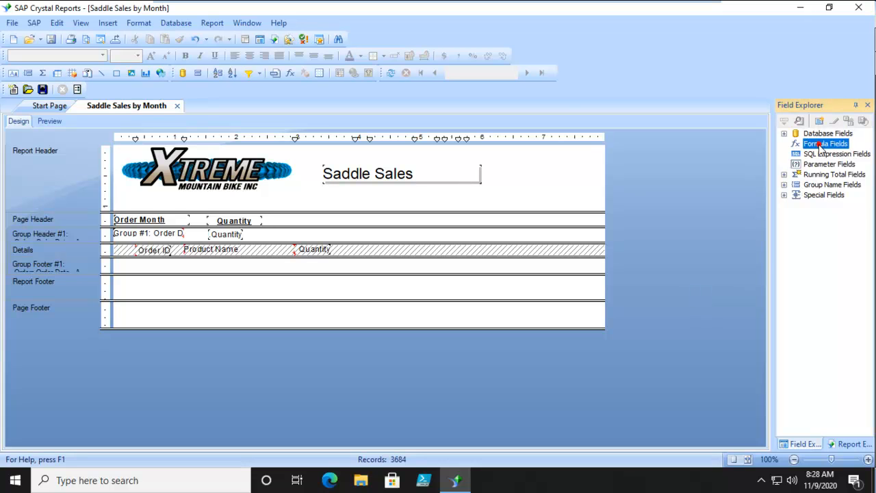
left_click(829, 153)
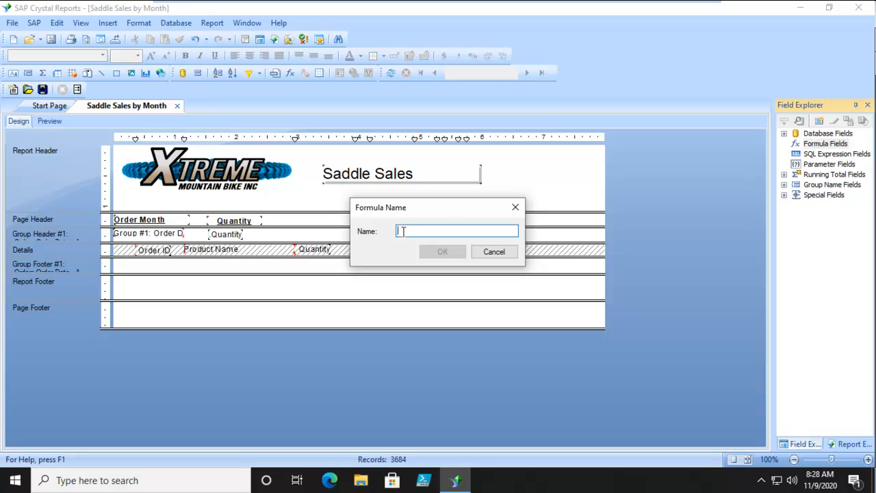
type("Manua")
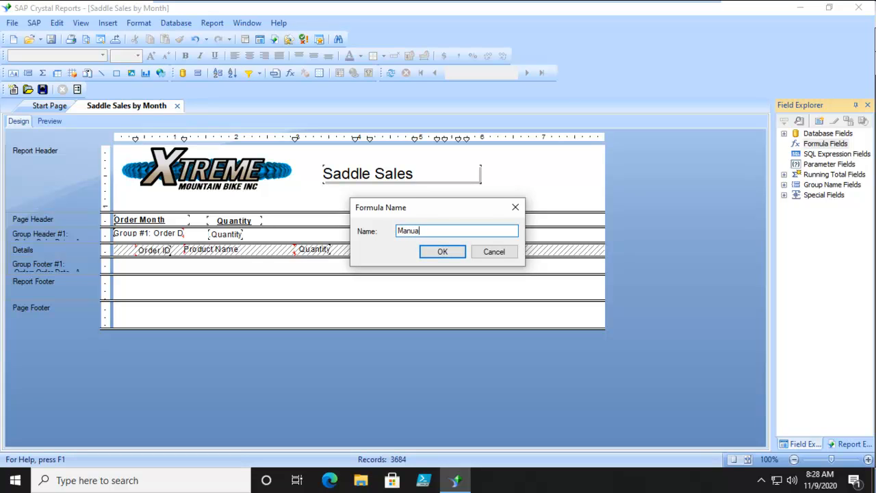
type("lRT2")
key("Return")
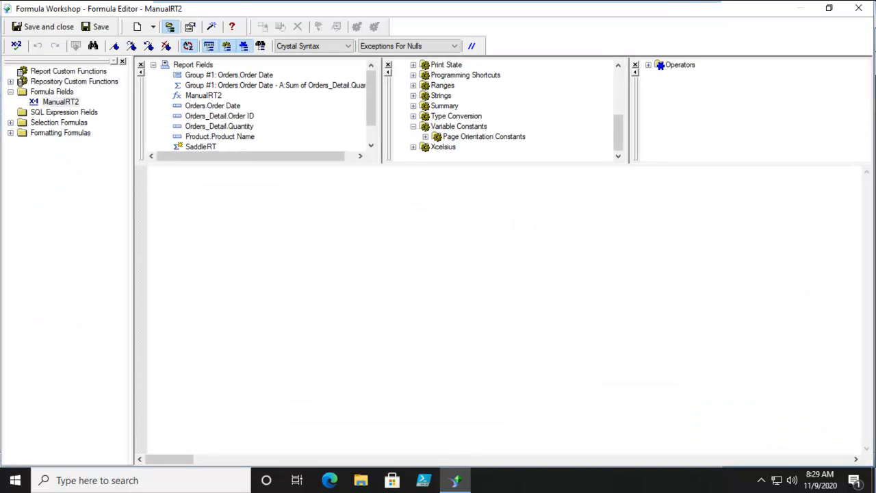
- Begin the formula with the line WhileprintingRecords; and start a NumberVar declaration on the second line
type("WhileprintRecords;")
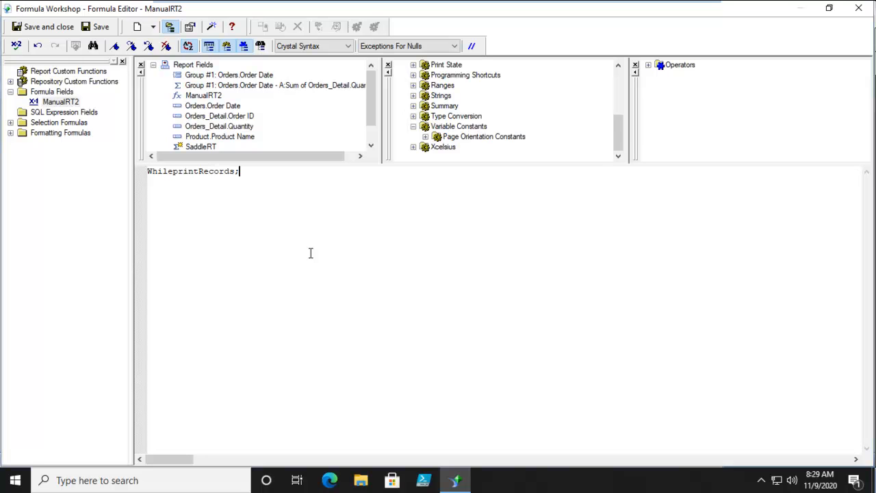
key("Return")
type("NumbrV")
key("BackSpace")
key("BackSpace")
type("ere")
key("BackSpace")
type("Var")
left_click(192, 171)
type("ing")
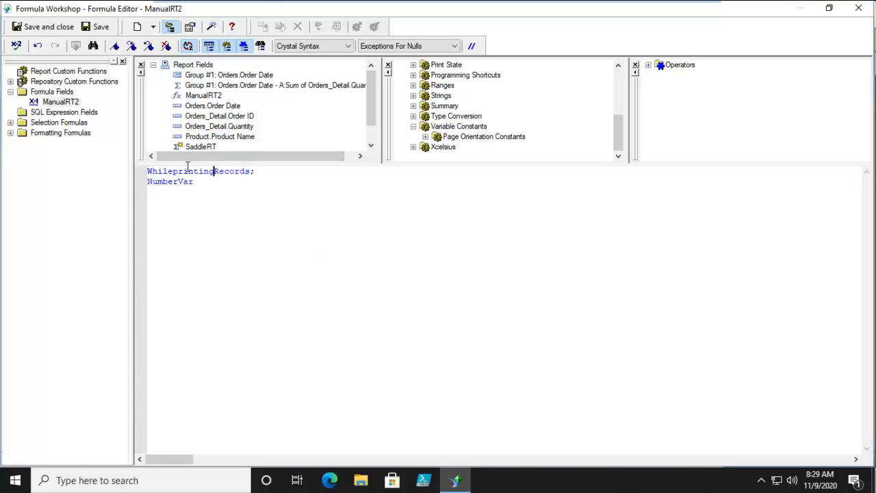
- Complete the NumberVar declaration with SuMtotal :=Sumtotal + Sum ({Orders_Detail.Quantity}, {Orders.Order Date}, "monthly"), inserting the monthly quantity summary field
left_click(200, 181)
type("SuMtotal :=Sumto")
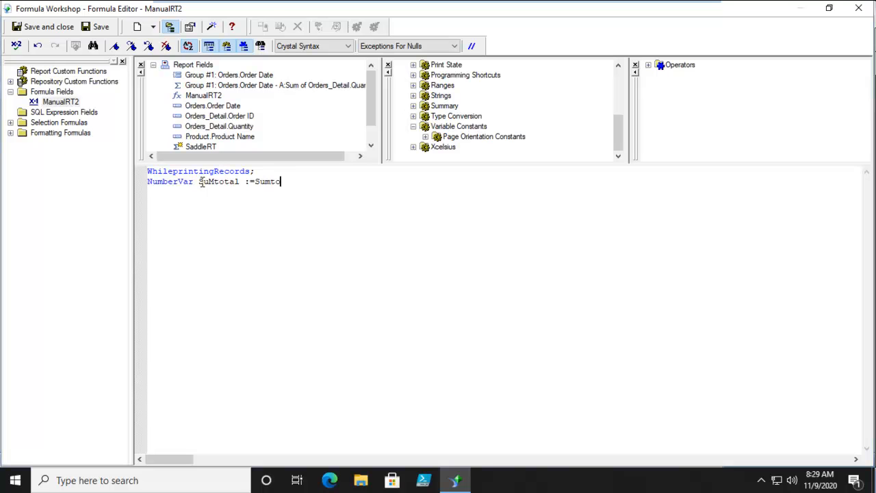
type("tal +")
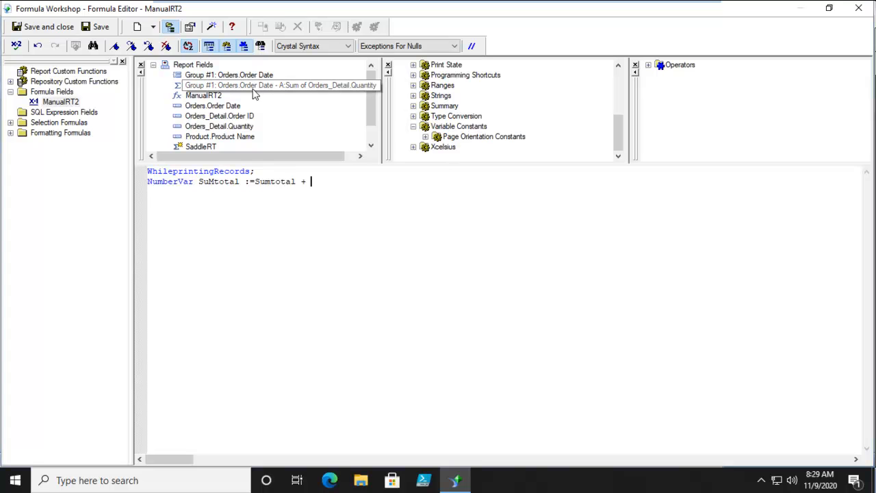
type("Sum ({Orders_Detail.Quantity}, {Orders.Order Date}, \"monthly\")")
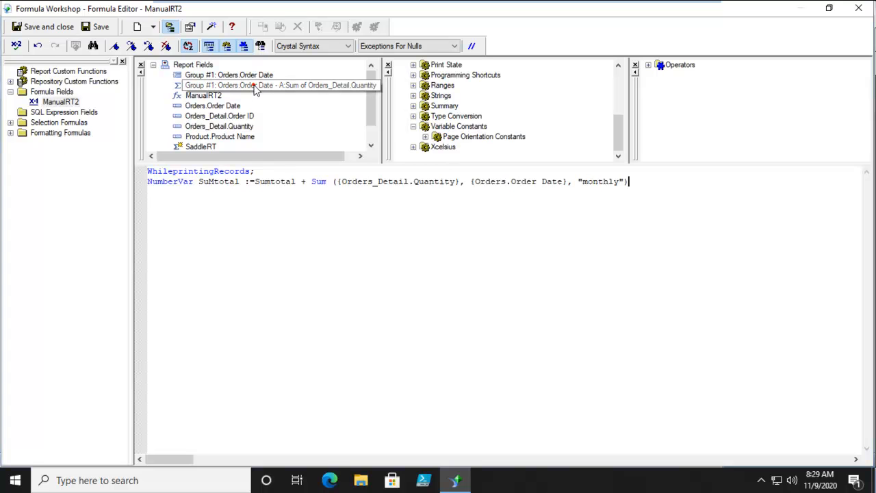
- Review the "monthly" argument and check the ManualRT2 formula for syntax errors
left_click(336, 342)
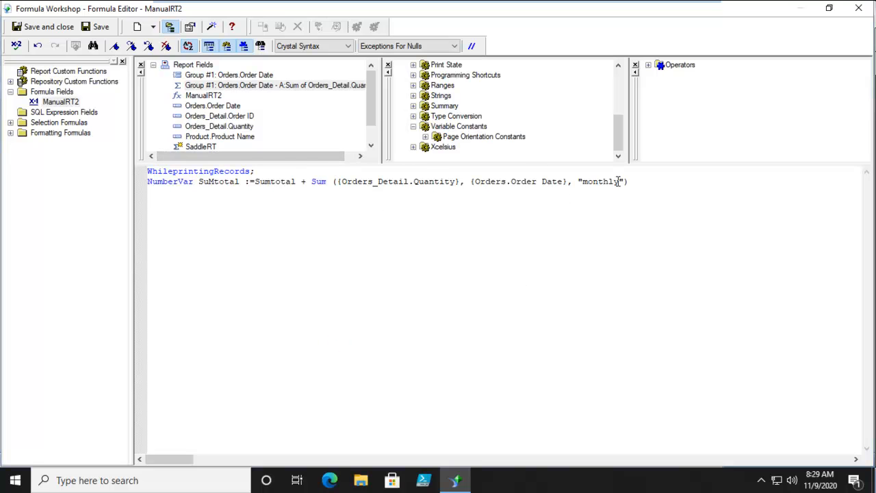
left_click_drag(619, 182, 583, 182)
left_click(544, 224)
left_click(17, 47)
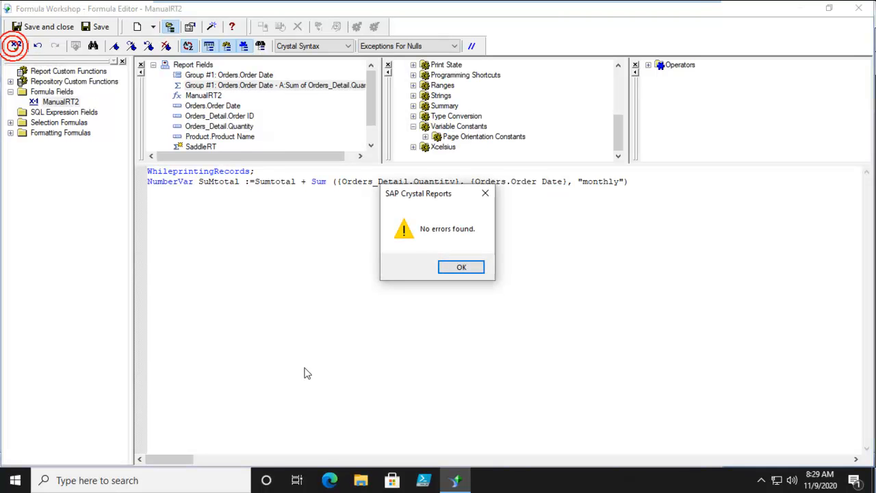
left_click(448, 271)
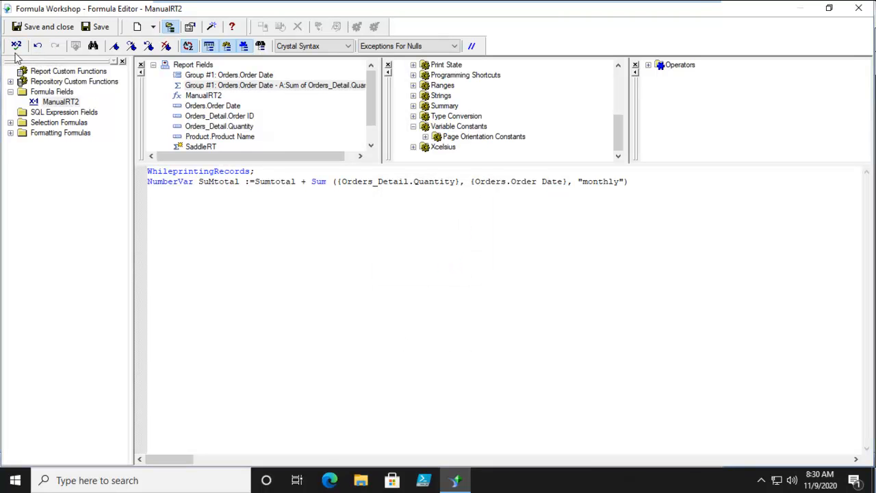
- Save and close the formula, and place the ManualRT2 field in Group Header #1 at about 4.33 on the ruler
left_click(38, 27)
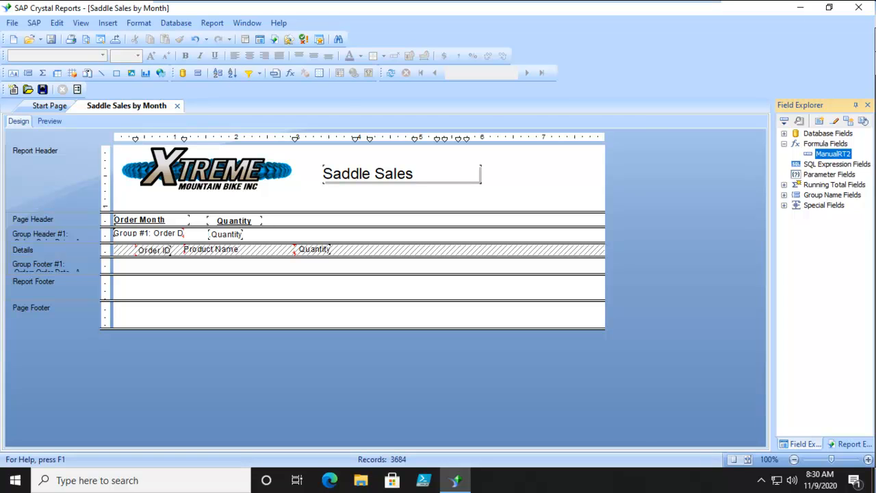
left_click_drag(836, 156, 385, 236)
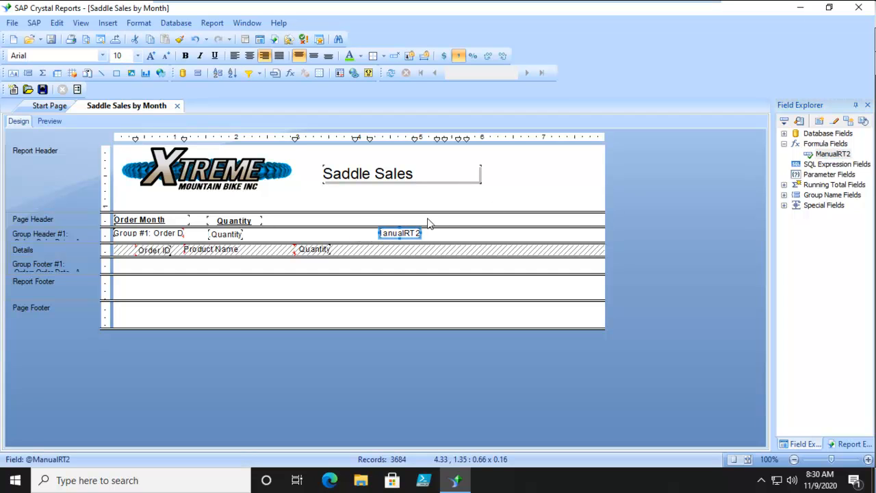
left_click(371, 222)
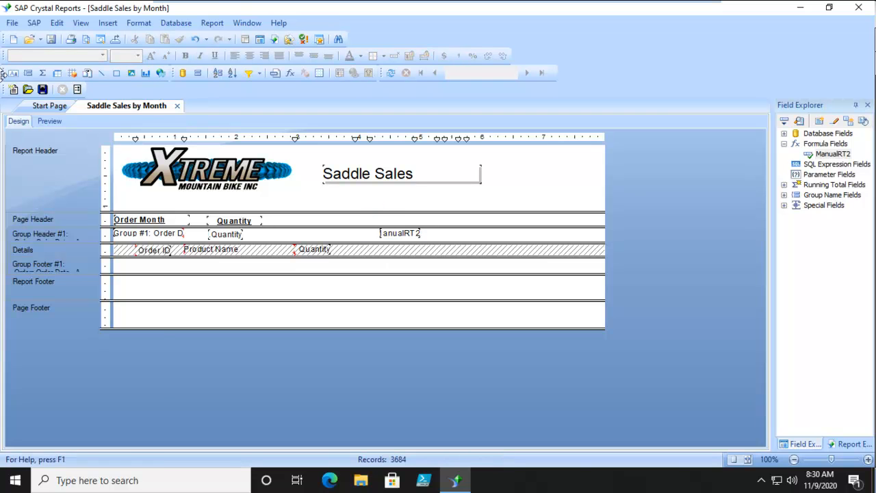
- Add a text object about 1.09 wide reading "Running Total" in the Page Header above the ManualRT2 field
left_click(14, 89)
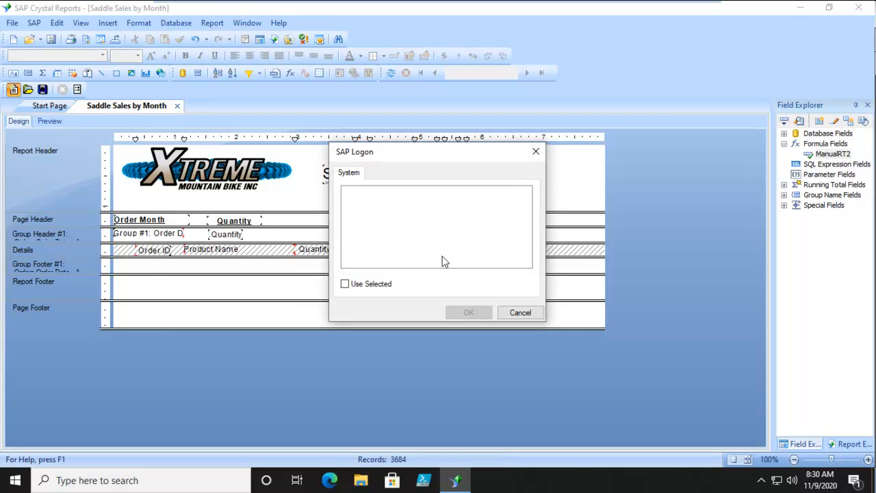
left_click(522, 313)
left_click(14, 73)
left_click_drag(370, 215, 438, 223)
type("Running T")
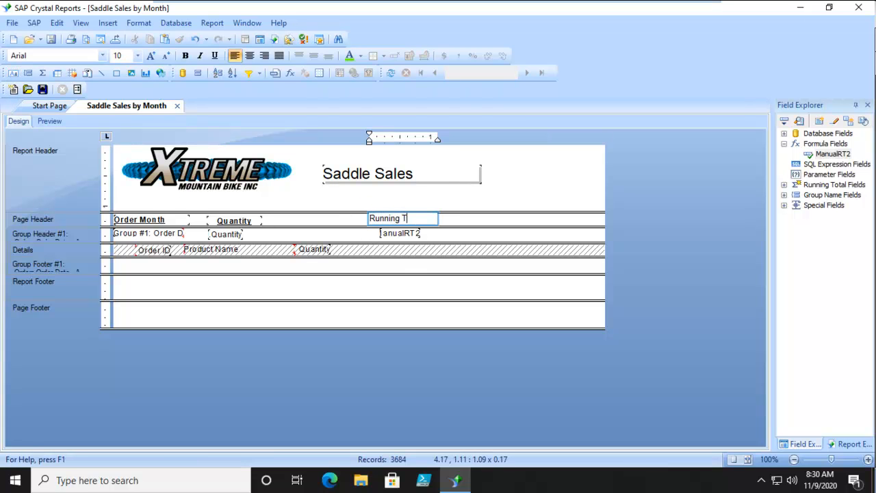
type("otal")
left_click(431, 307)
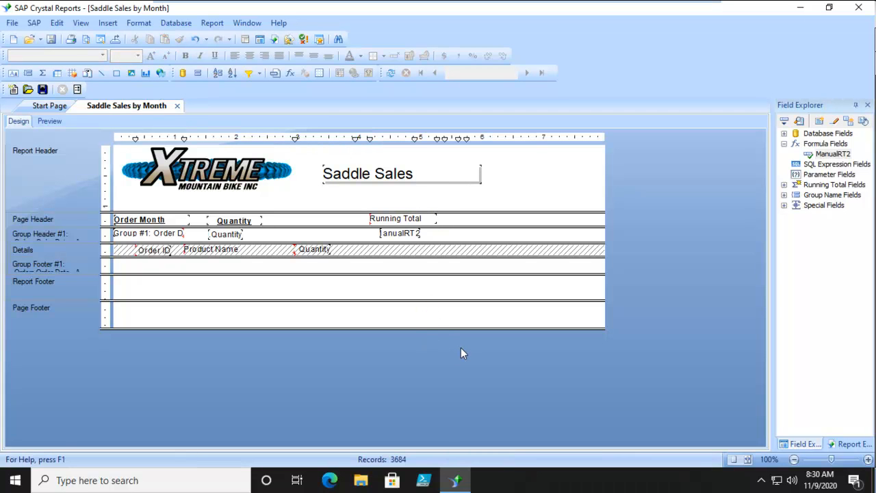
- Preview the report and reduce the Running Total values to zero decimal places
left_click(50, 121)
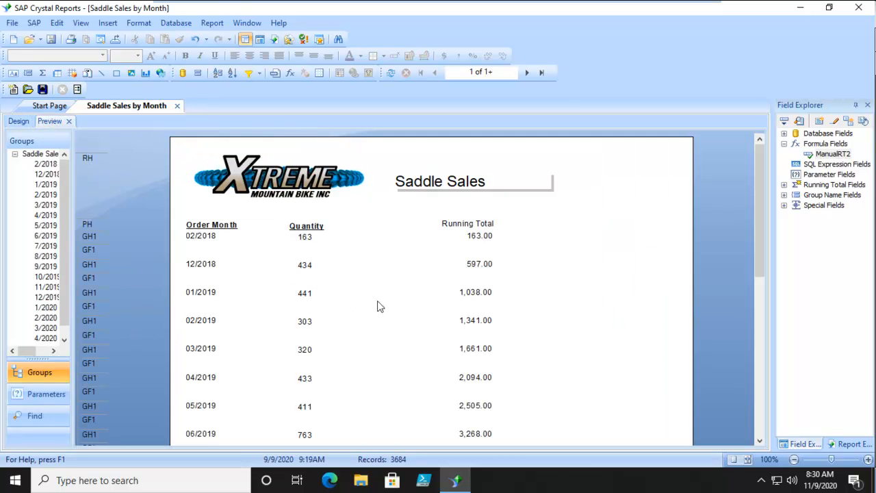
left_click(481, 237)
left_click(502, 57)
left_click(503, 57)
left_click(536, 280)
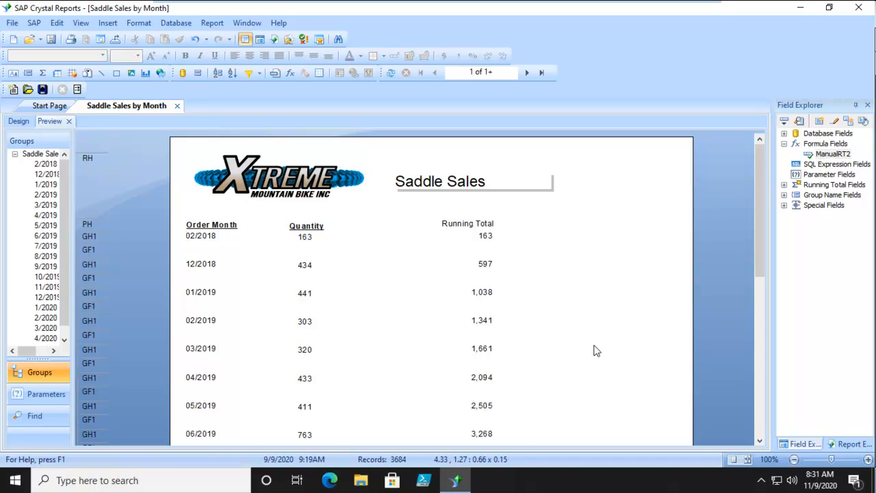
- Insert a second group in the report design on Orders.Order Date, in ascending order, printed for each year
left_click(18, 121)
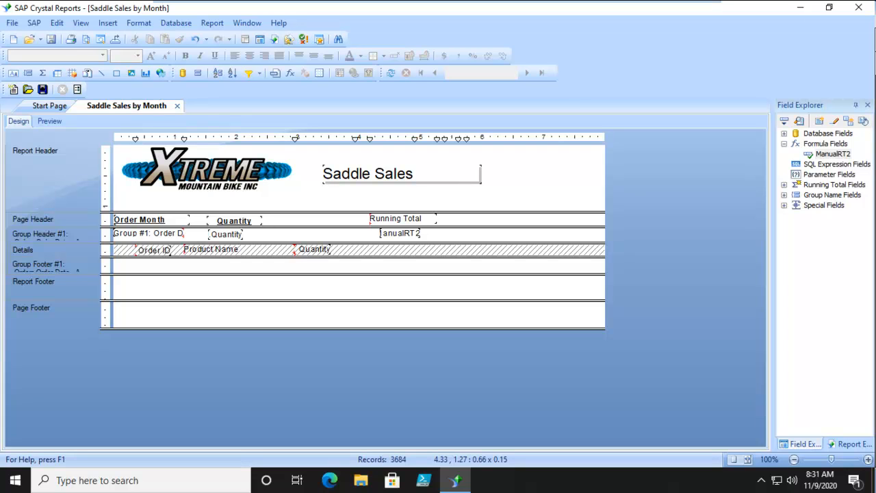
left_click(27, 73)
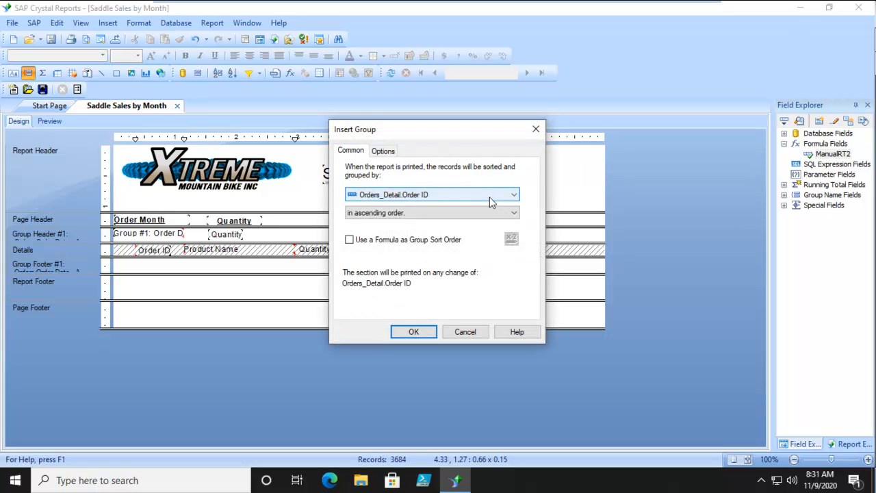
left_click(387, 194)
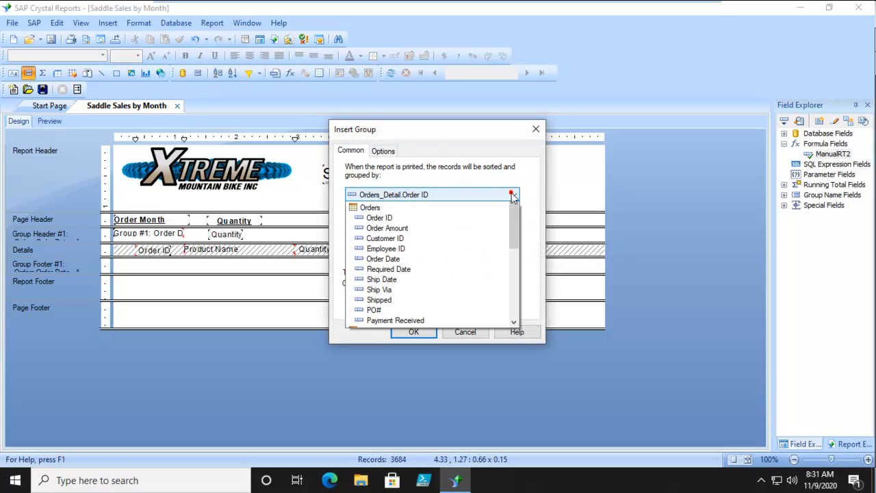
left_click(394, 241)
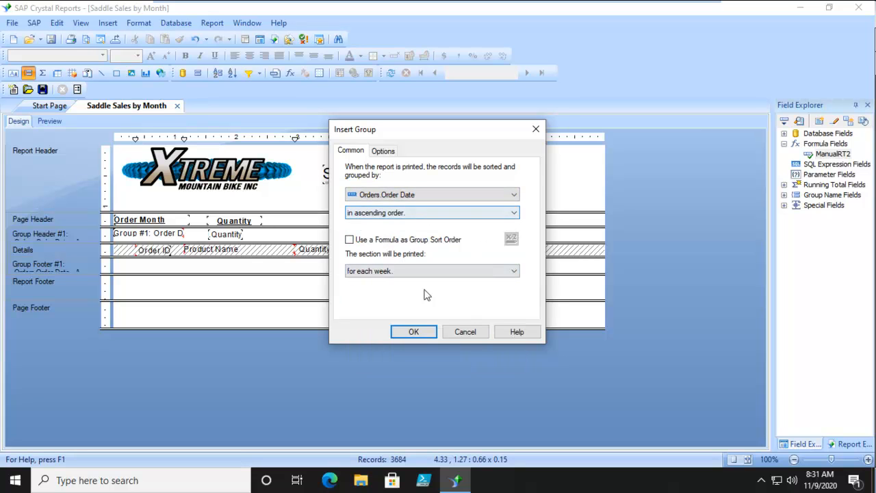
left_click(381, 272)
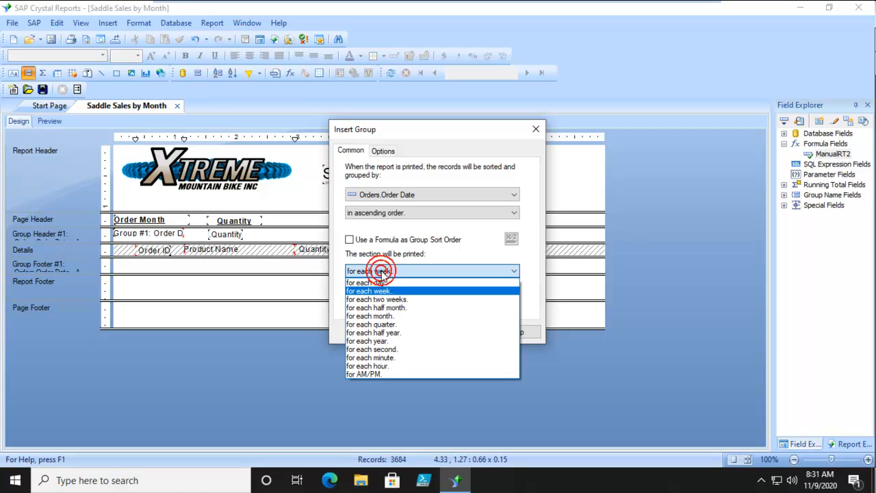
left_click(375, 342)
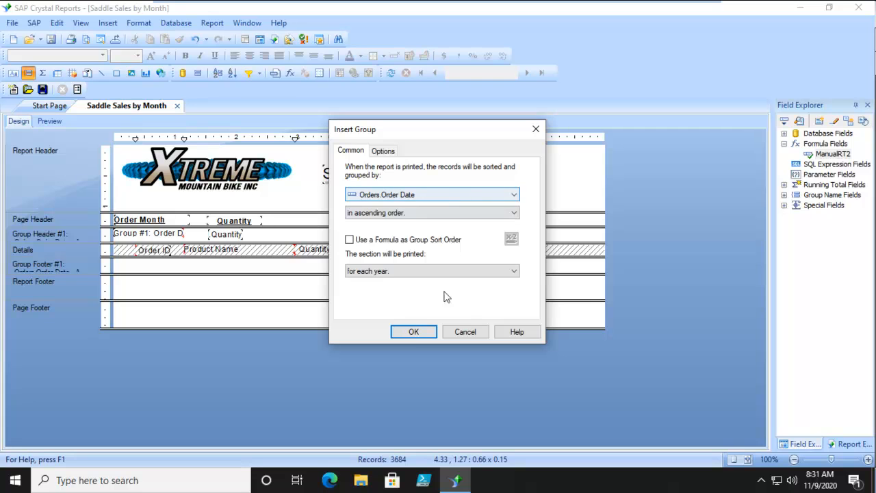
left_click(413, 332)
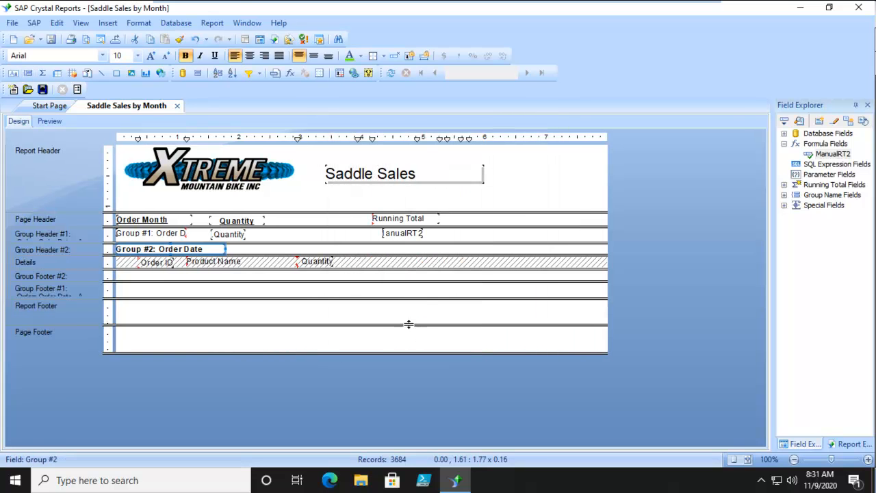
- Preview the report and examine how the year group is nested within the monthly groups, expanding 2/2018 in the group tree
left_click_drag(204, 249, 152, 267)
left_click(49, 122)
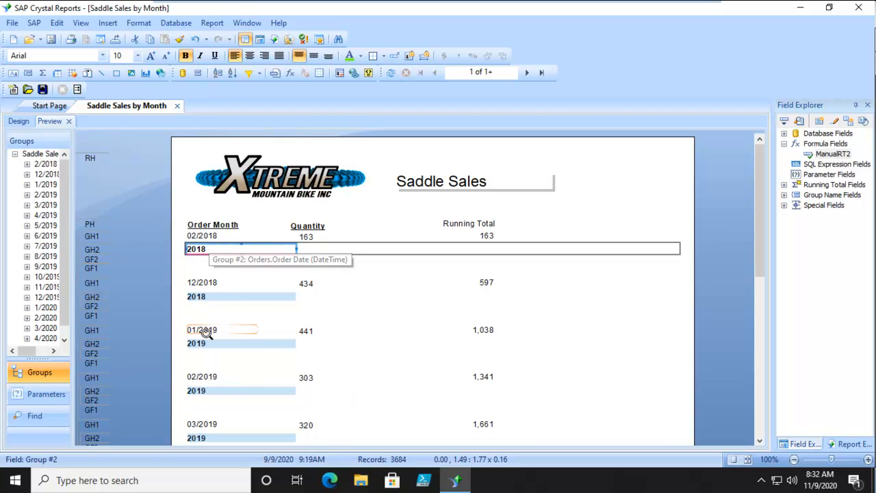
scroll(209, 297, "down", 2)
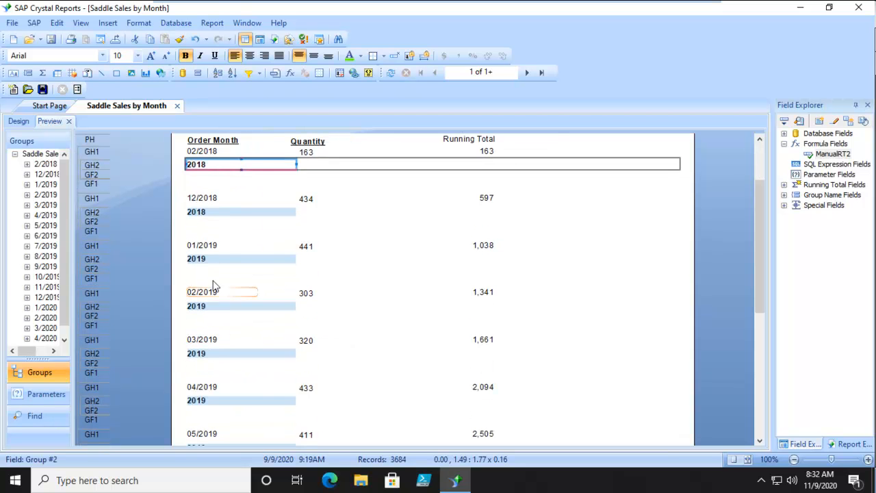
scroll(205, 196, "up", 2)
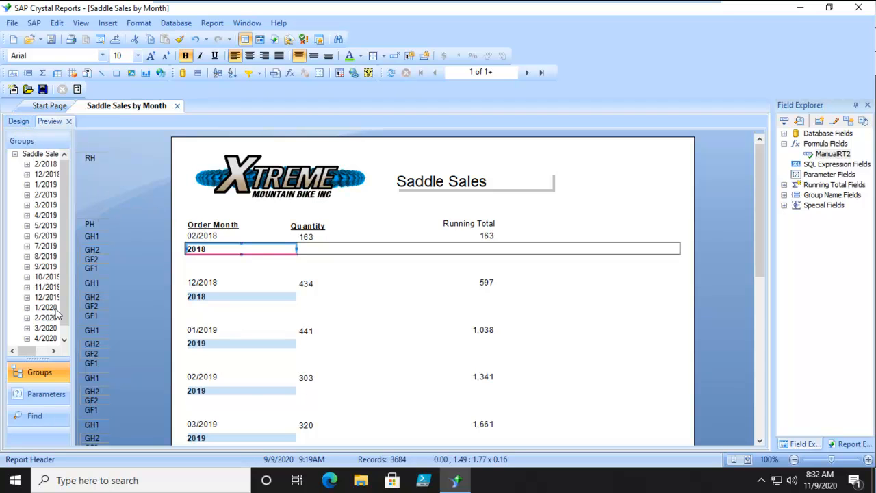
left_click(44, 164)
left_click(27, 164)
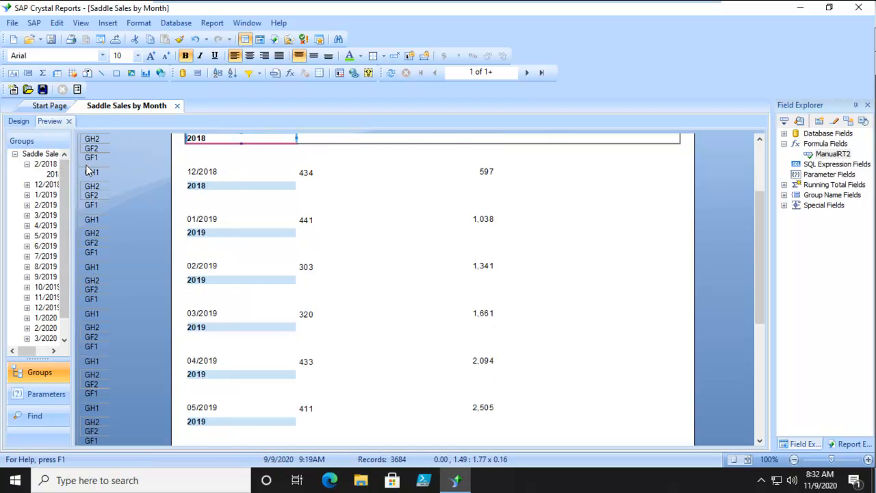
- Return to the report design and move the yearly Order Date group above the monthly group so it becomes the outer group
left_click(18, 122)
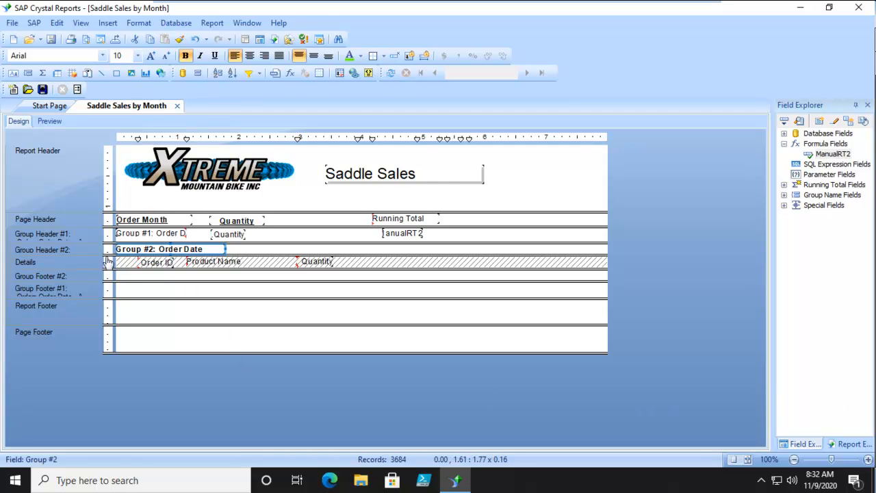
left_click(89, 234)
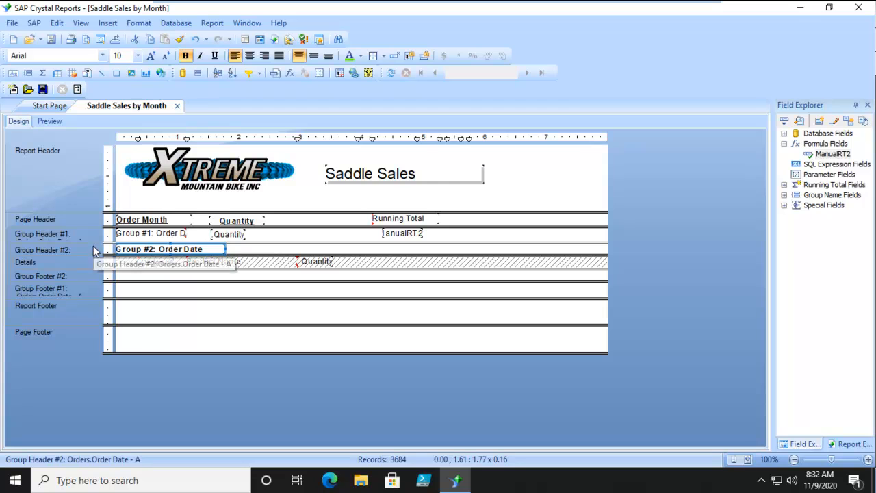
left_click(94, 247)
left_click_drag(100, 247, 91, 232)
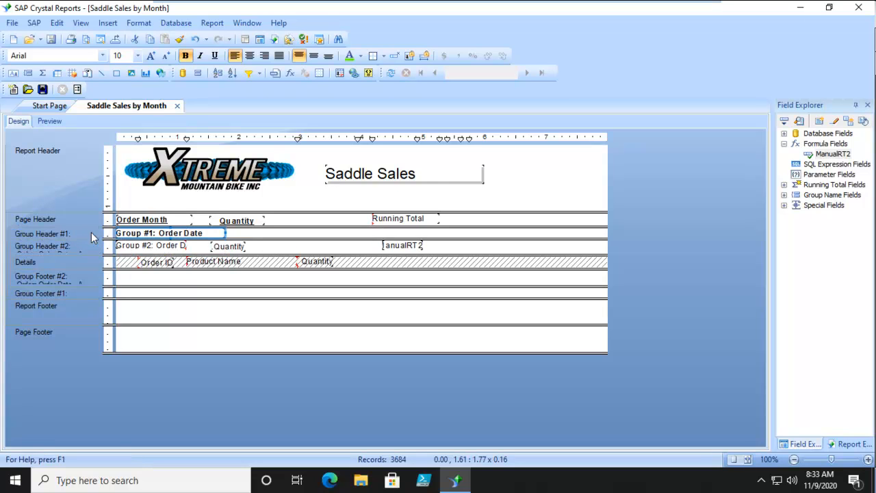
- Indent the monthly group name to 0.25 and shift the Quantity summary to 1.75 in Group Header #2
left_click(136, 246)
key("Right")
key("Right")
key("Right")
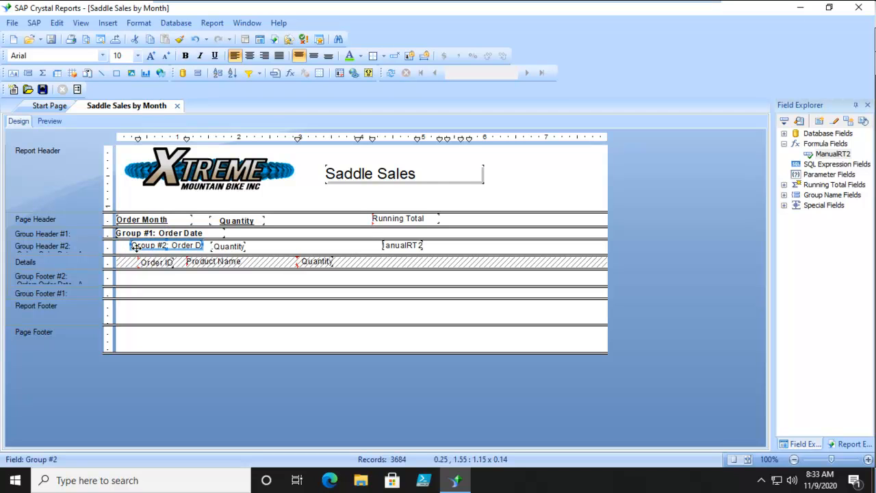
left_click(235, 246)
key("Right")
key("Right")
key("Right")
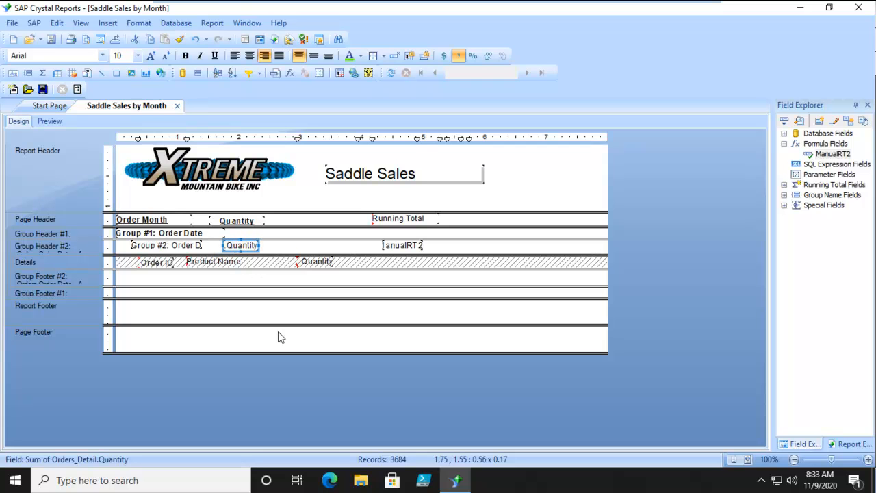
- Preview the report and examine the months under each year and how the Running Total carries across years
left_click(46, 121)
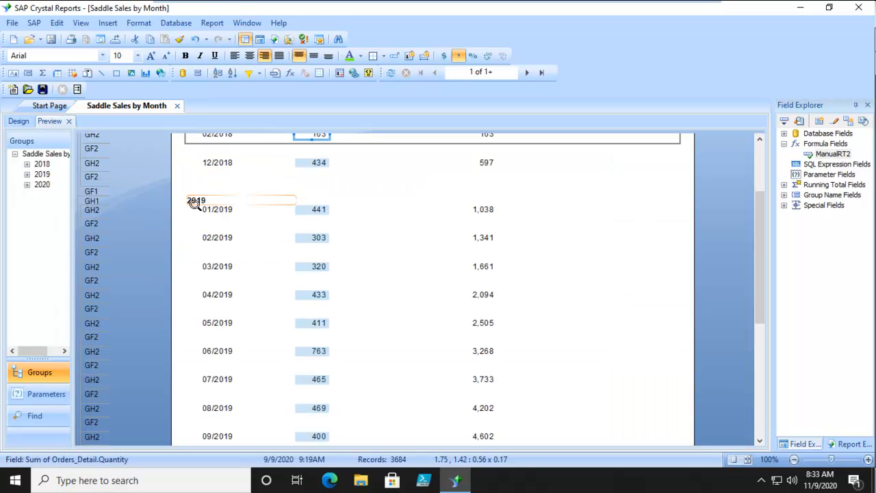
scroll(208, 308, "up", 3)
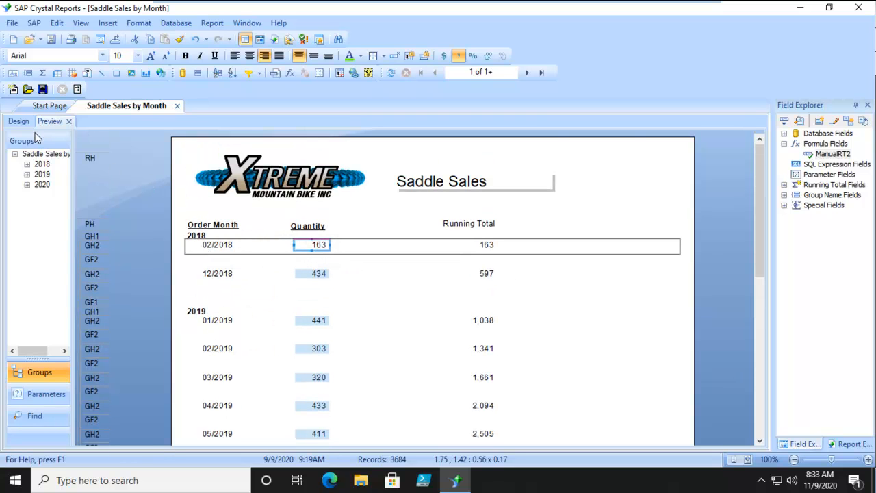
left_click(19, 121)
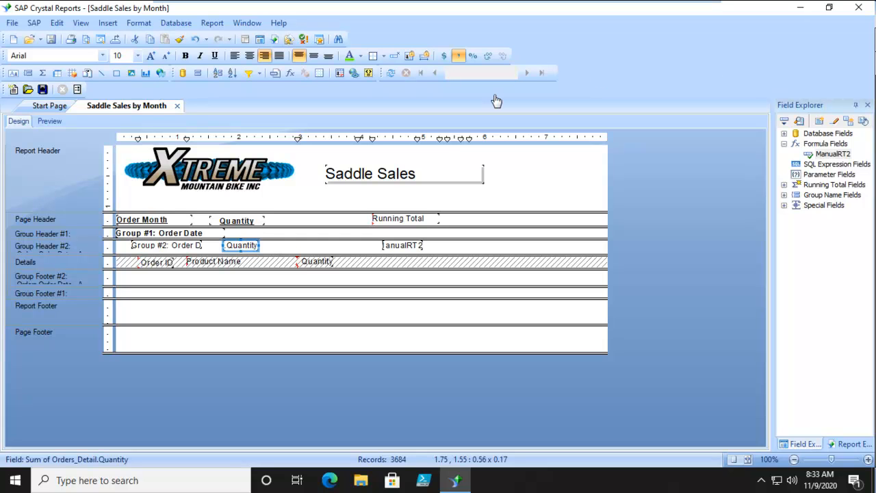
left_click(48, 123)
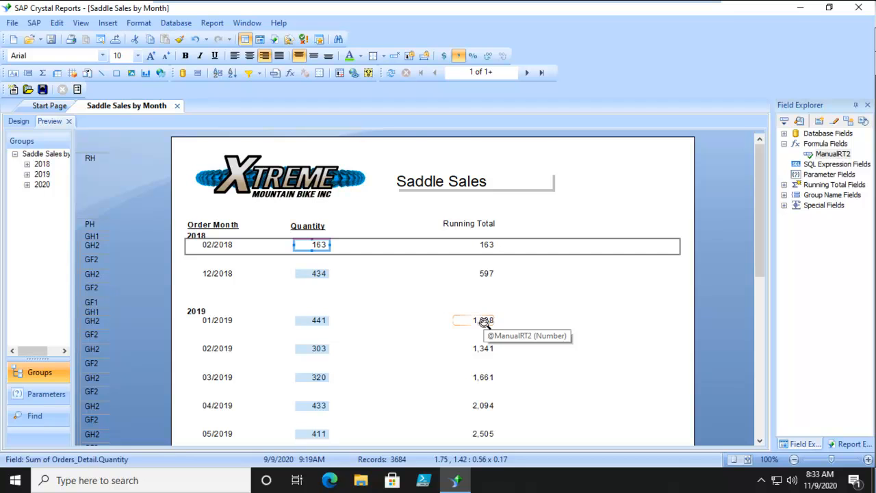
- Create a new formula field named ResetRT in the report design
left_click(18, 122)
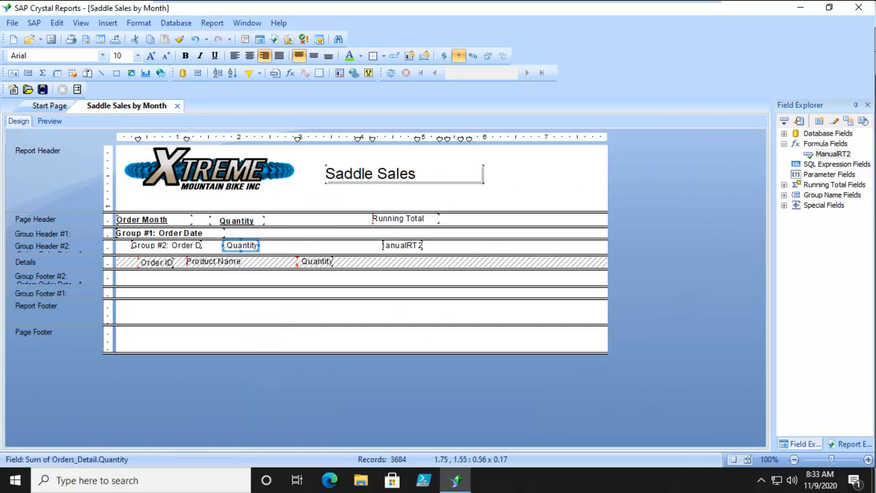
right_click(807, 143)
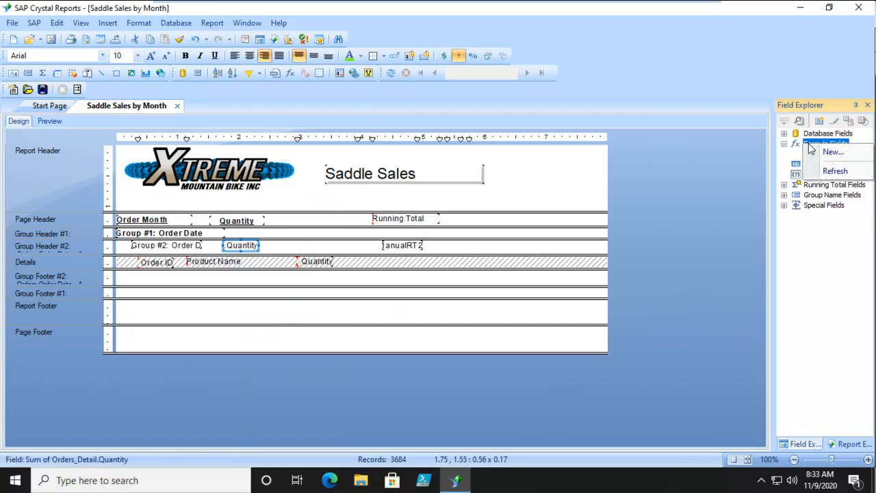
left_click(824, 150)
left_click_drag(466, 206, 586, 187)
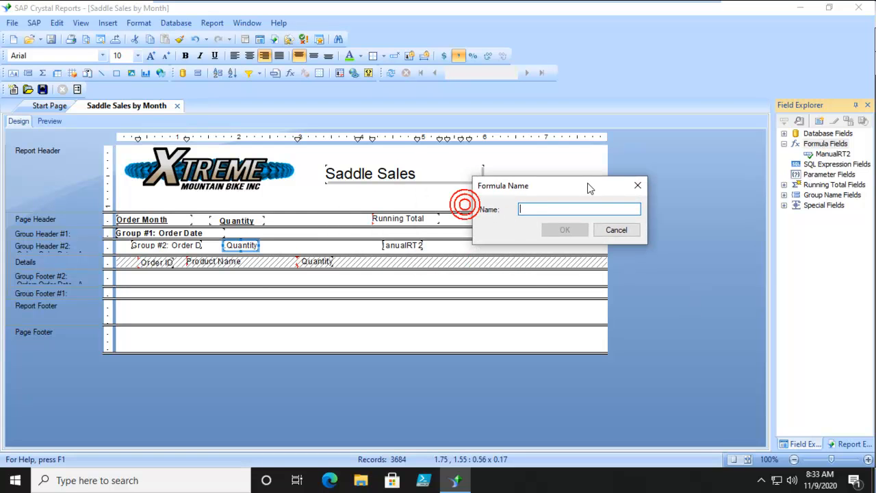
type("ResetRT")
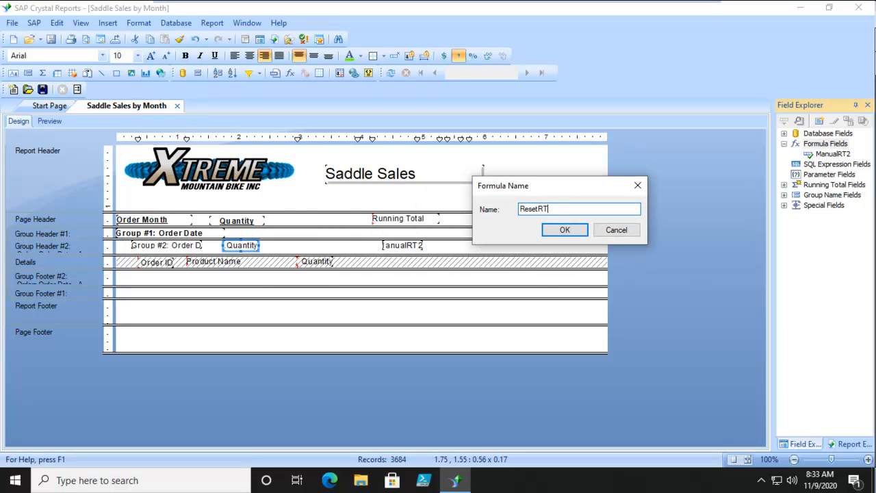
left_click(565, 230)
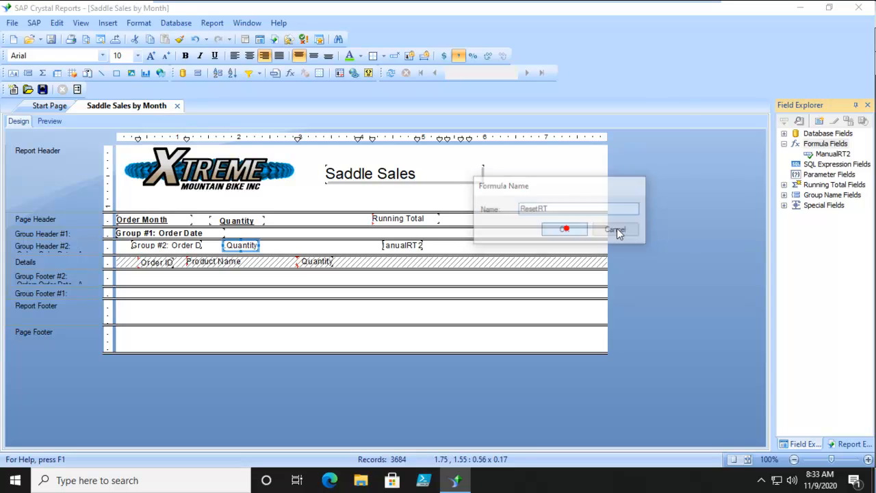
- Write the ResetRT formula as "WhilePrintingRecords; NumberVar SumTotal :=0", check it for errors, and save and close it
left_click(691, 246)
type("WhilePrintingRecords")
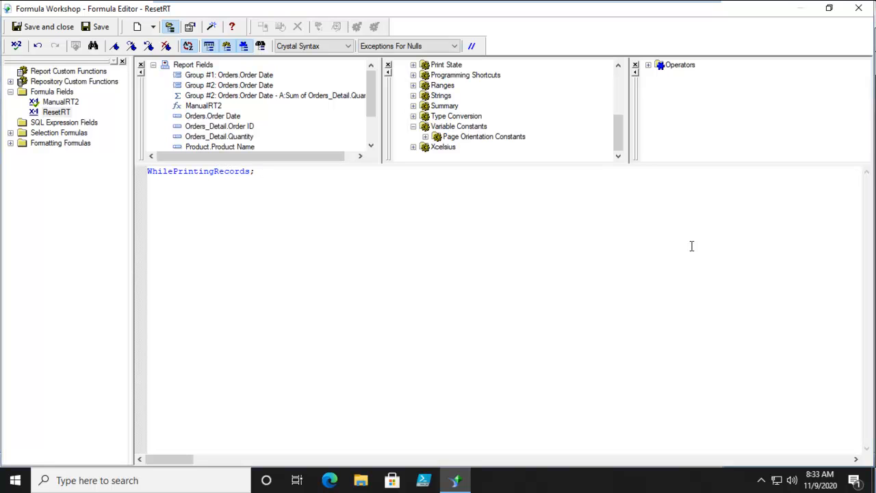
type("berVar SumTotal :=0")
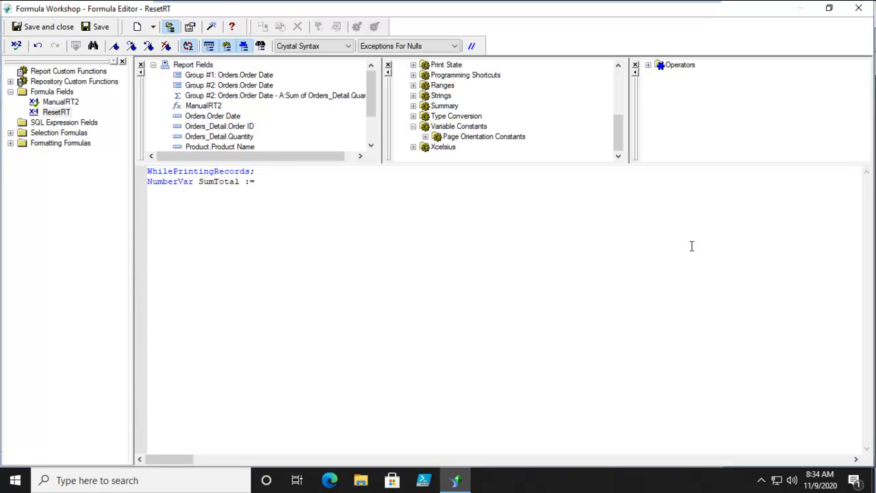
left_click(17, 45)
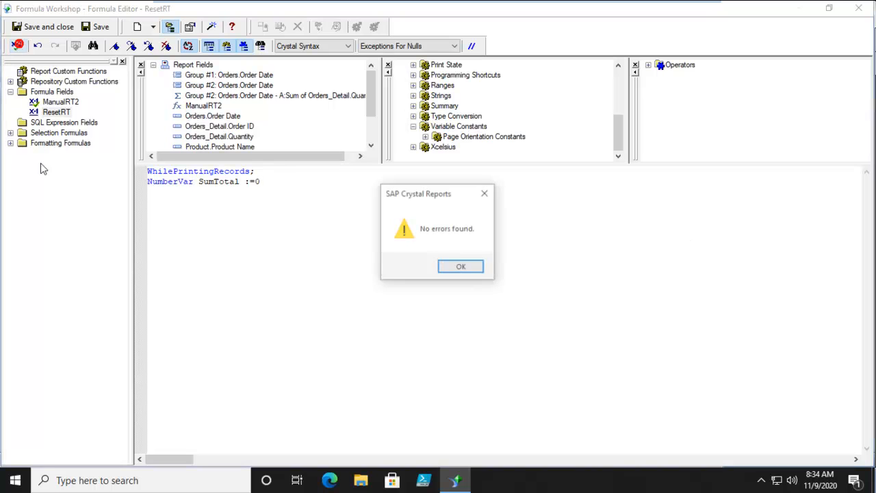
left_click(461, 269)
left_click(46, 26)
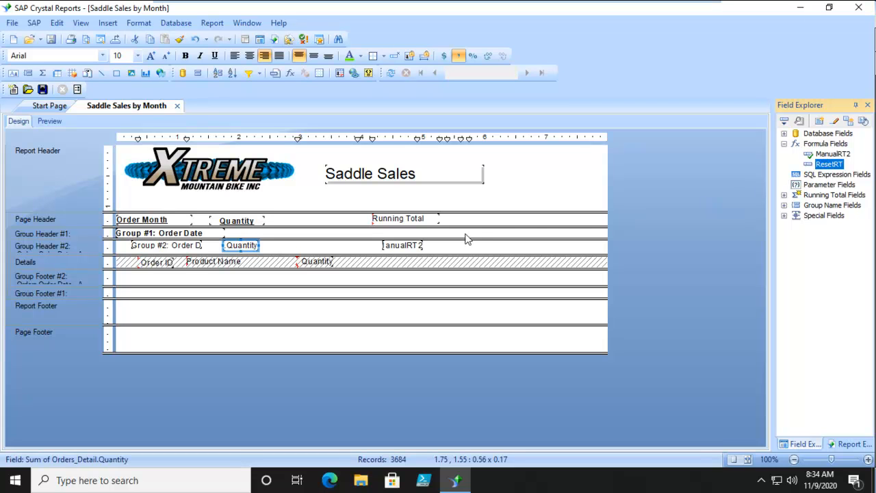
- Place the ResetRT formula in Group Header #1 beyond the Running Total column and preview the report
left_click_drag(825, 165, 459, 234)
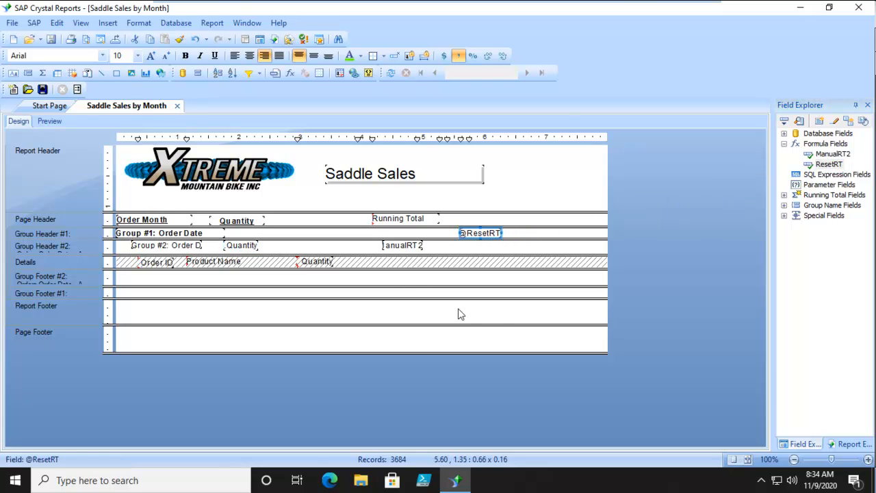
left_click(49, 120)
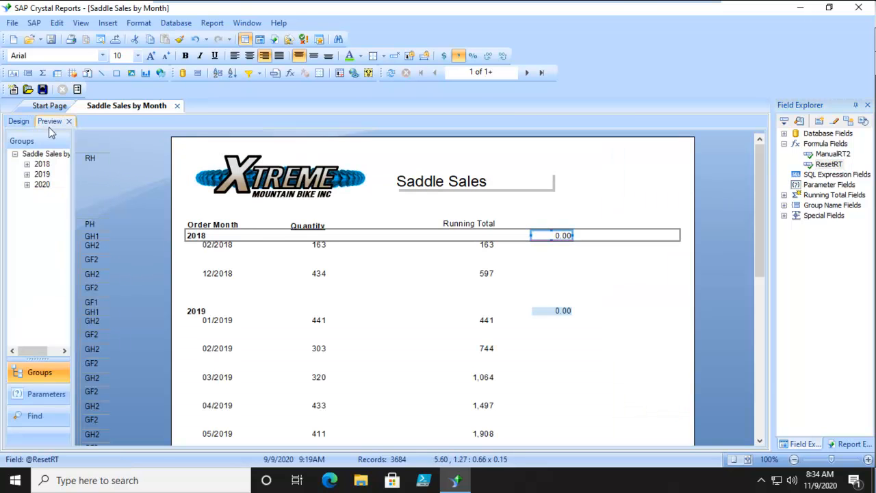
left_click(659, 256)
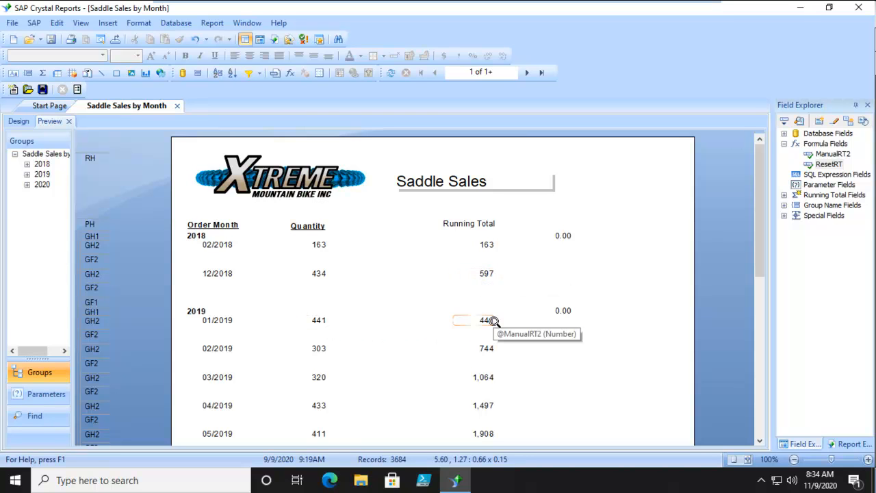
- Suppress the ResetRT field in the year group header so its value does not print
left_click(561, 235)
right_click(561, 235)
left_click(582, 63)
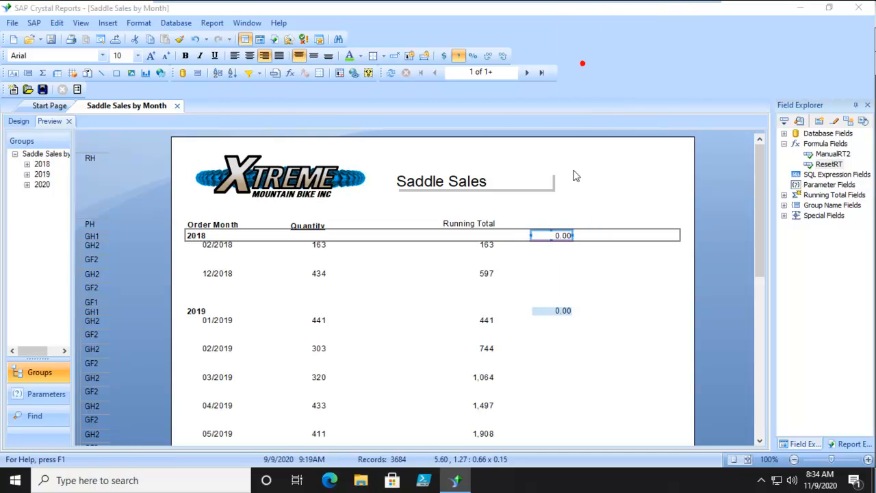
left_click(318, 77)
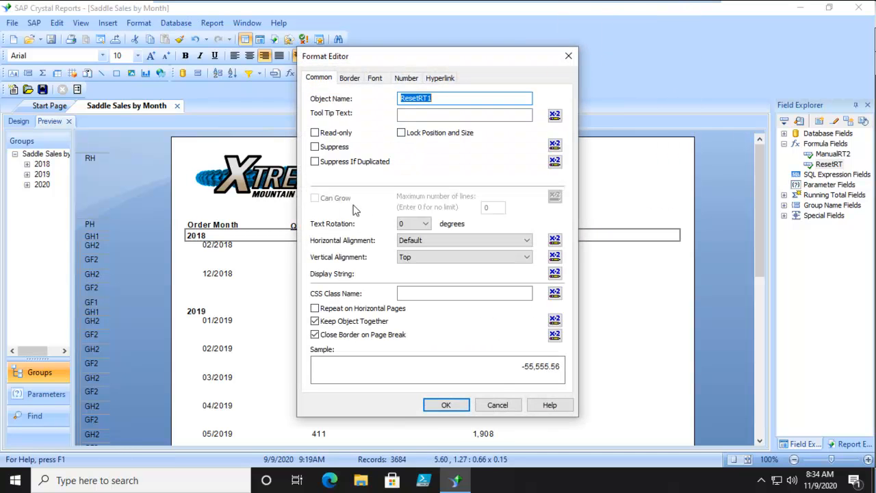
left_click(315, 146)
left_click(445, 404)
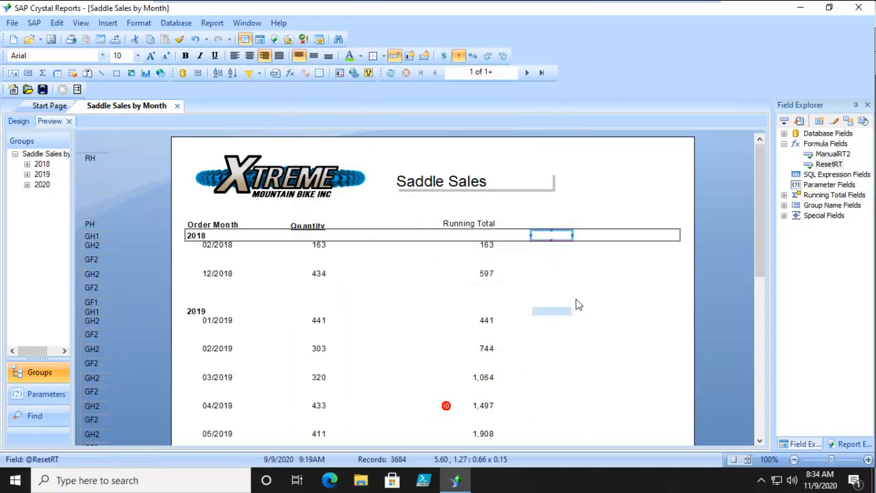
left_click(626, 300)
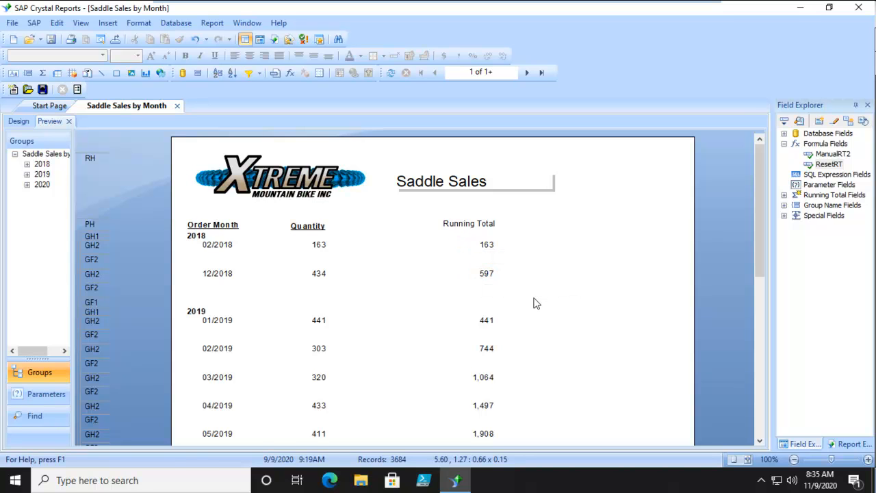
- Create a new formula field named ShowR in the report design
left_click(20, 121)
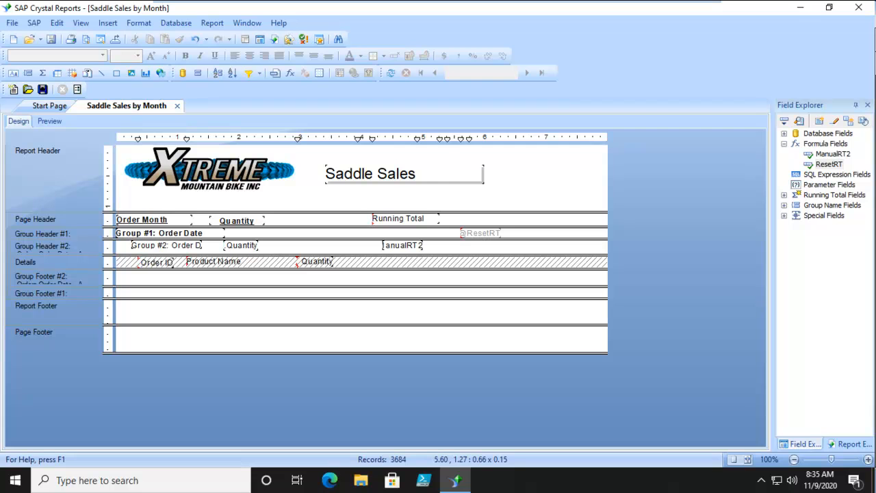
right_click(821, 144)
left_click(827, 152)
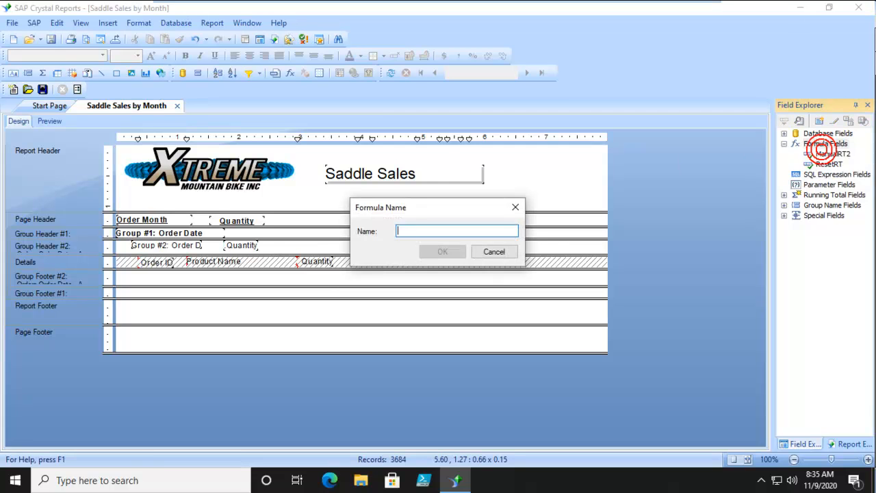
type("ShowRT")
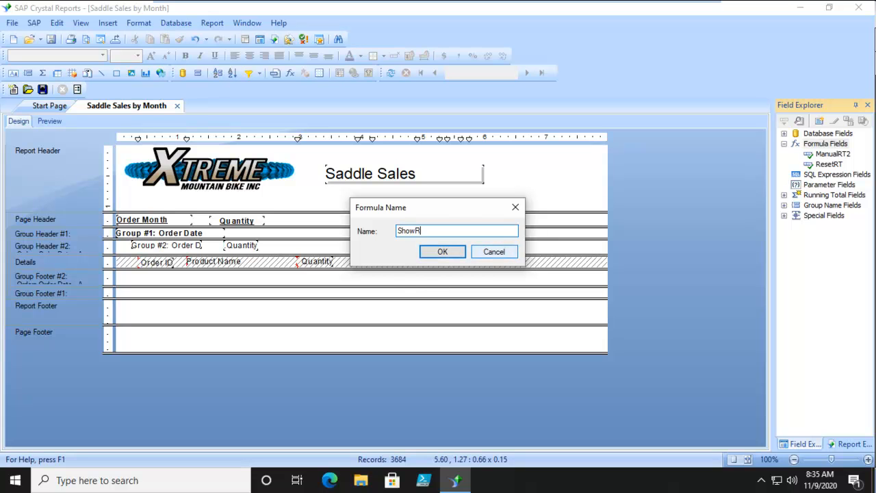
left_click(442, 251)
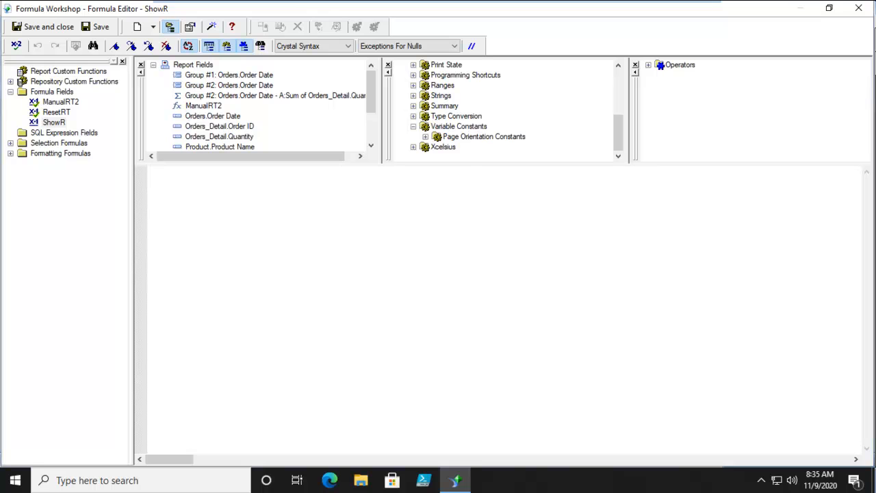
- Write the ShowR formula with WhilePrintingRecords; and NumberVar Sumtotal assigned to itself, check it for errors, and save and close it
type("WhilePrintingRecords")
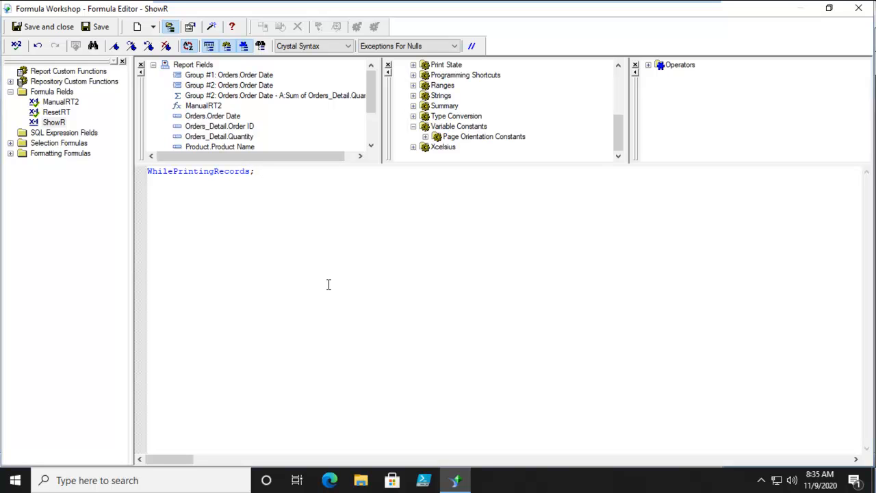
type("mberVar Sumtotal")
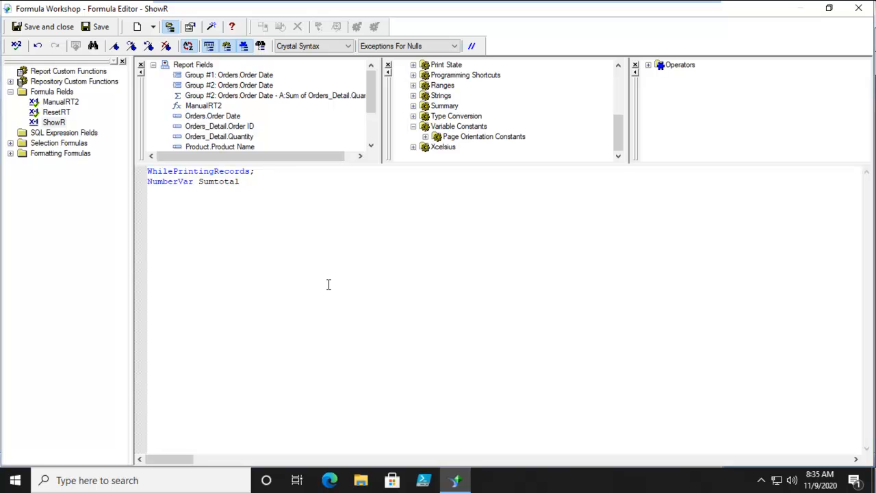
type(" :=SumtTotal;")
left_click(15, 46)
left_click(466, 267)
left_click(59, 27)
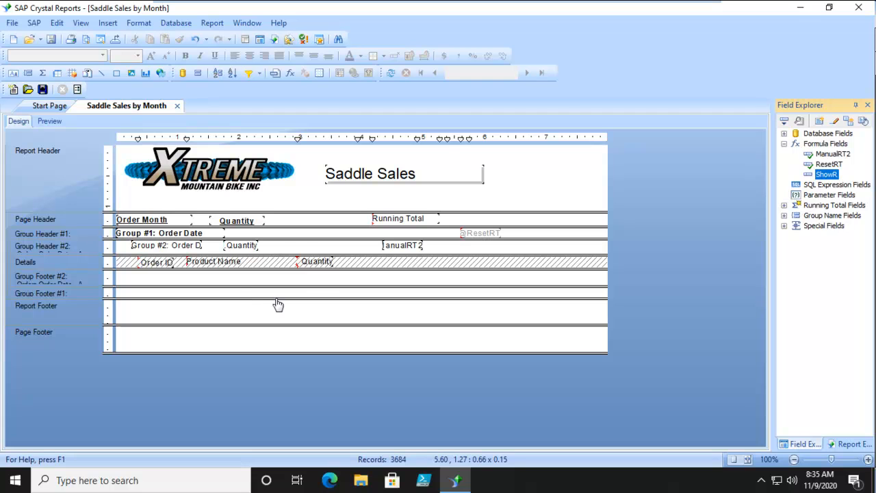
- Add a text object about 1.22 wide reading "Annual total" in Group Footer #2 below the Running Total column
left_click(12, 75)
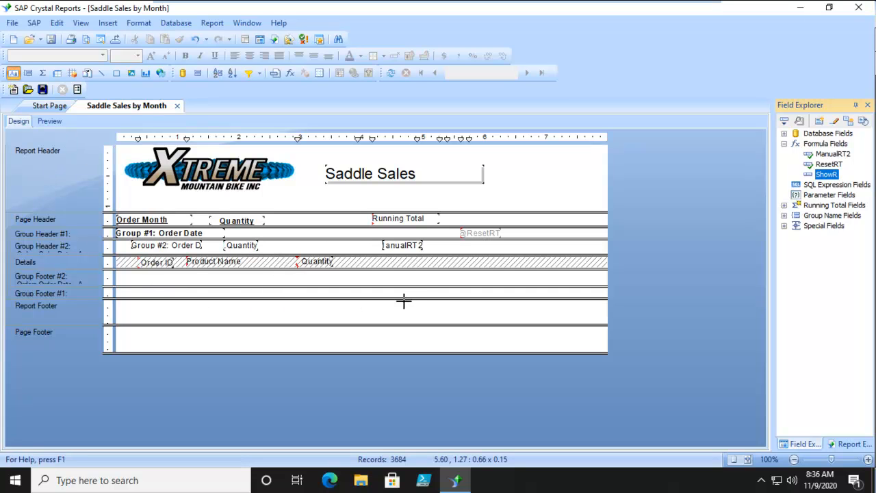
left_click_drag(372, 287, 448, 294)
type("Annual to")
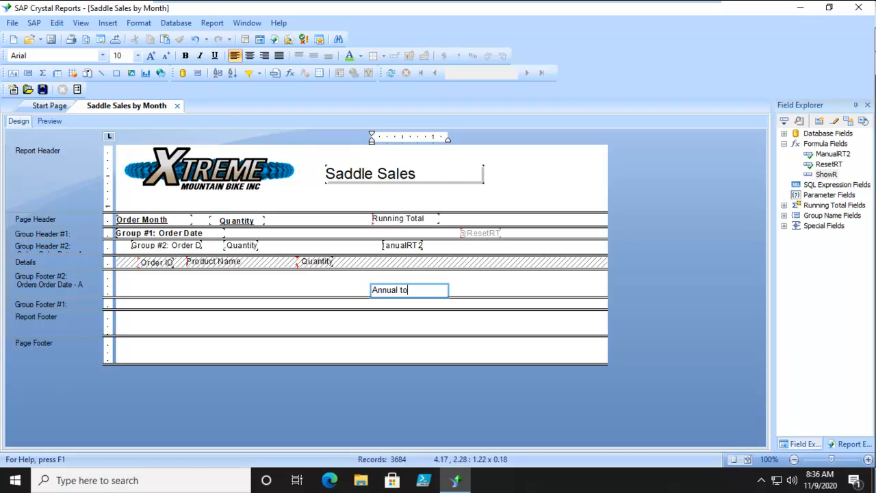
type("tal")
left_click(493, 290)
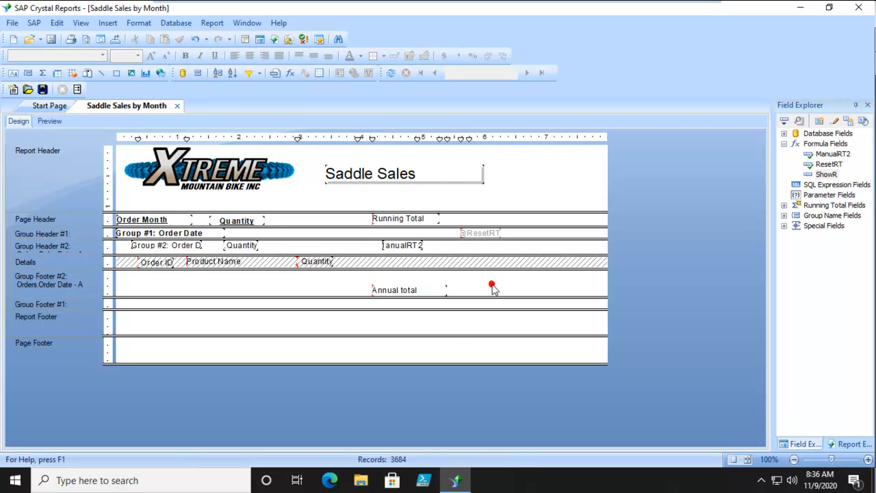
- Place the ShowR formula field in Group Footer #2 beside the "Annual total" label and preview the report
left_click_drag(826, 175, 462, 294)
left_click(619, 246)
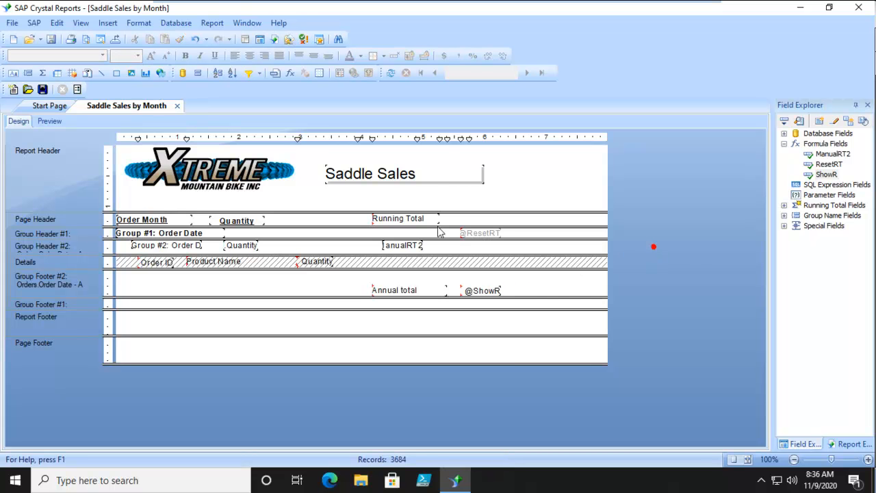
left_click(43, 121)
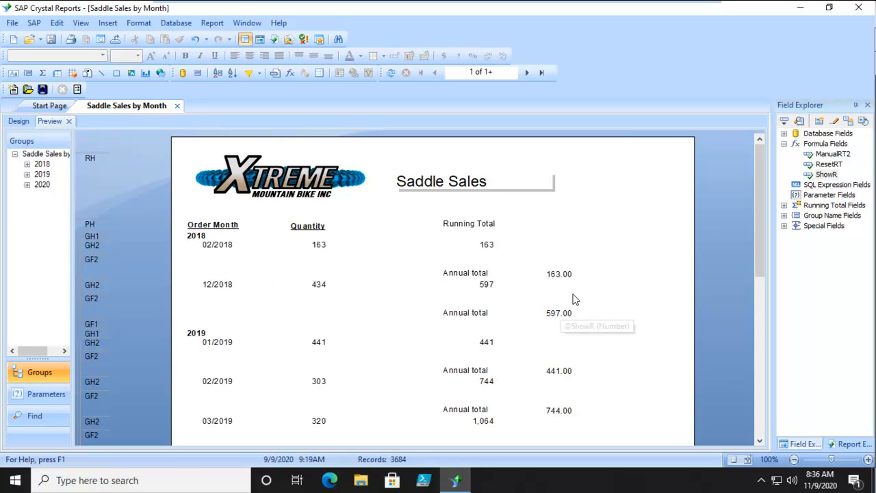
- Move the "Annual total" label and the ShowR field from Group Footer #2 into Group Footer #1 and preview the report
left_click(19, 121)
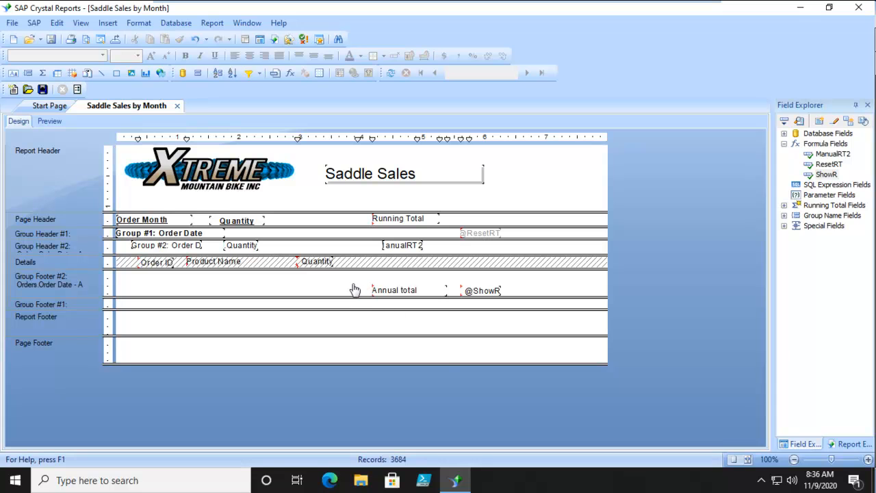
left_click_drag(387, 291, 390, 308)
left_click_drag(479, 290, 477, 306)
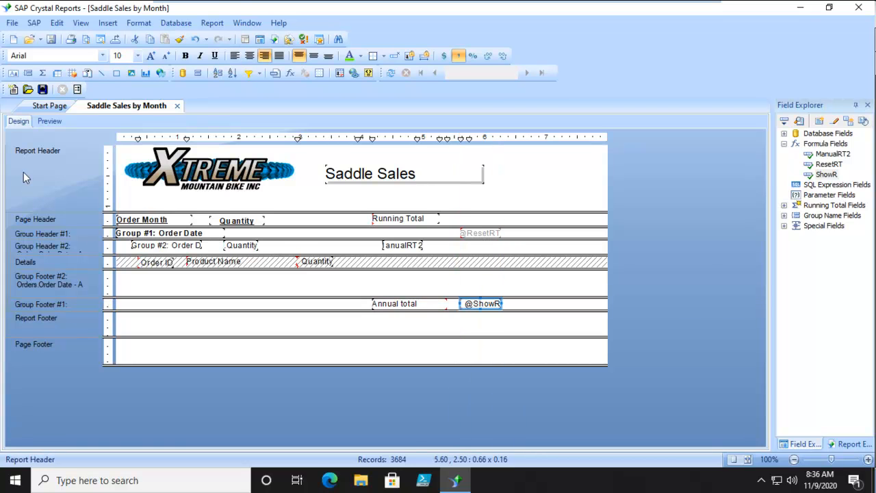
left_click(49, 120)
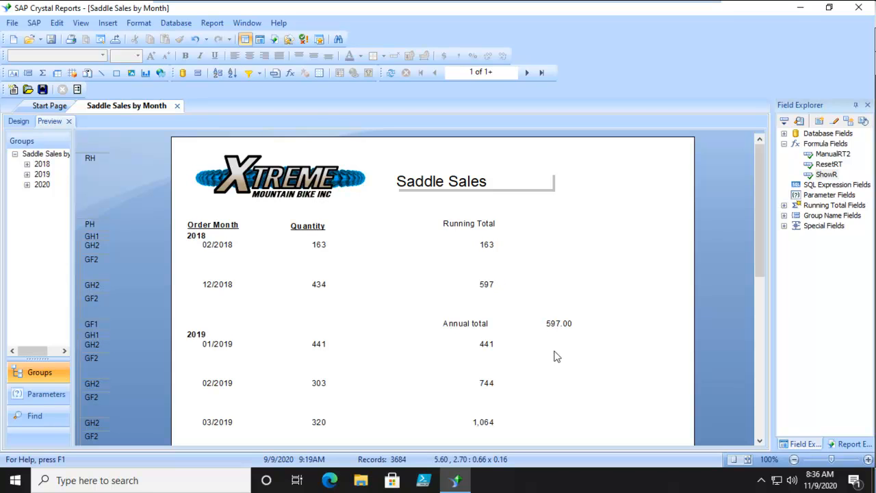
- Make the "Annual total" label in the year group footer bold
left_click(456, 327)
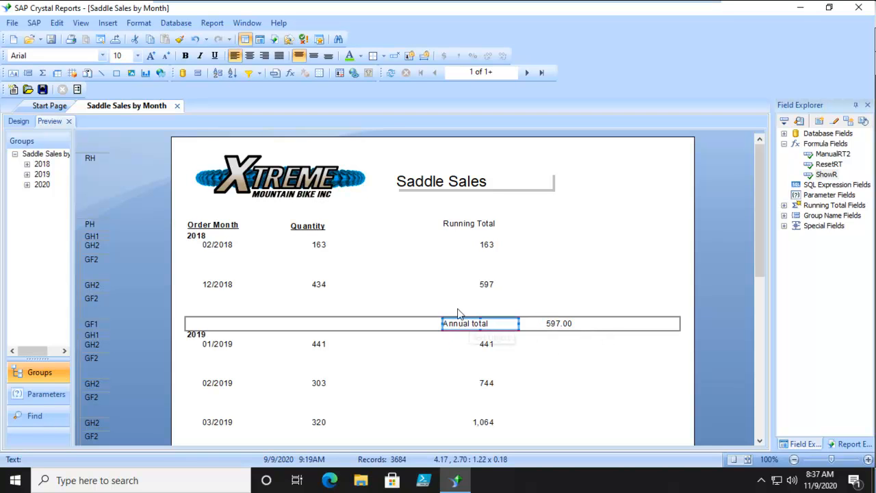
key("ctrl+b")
left_click(768, 286)
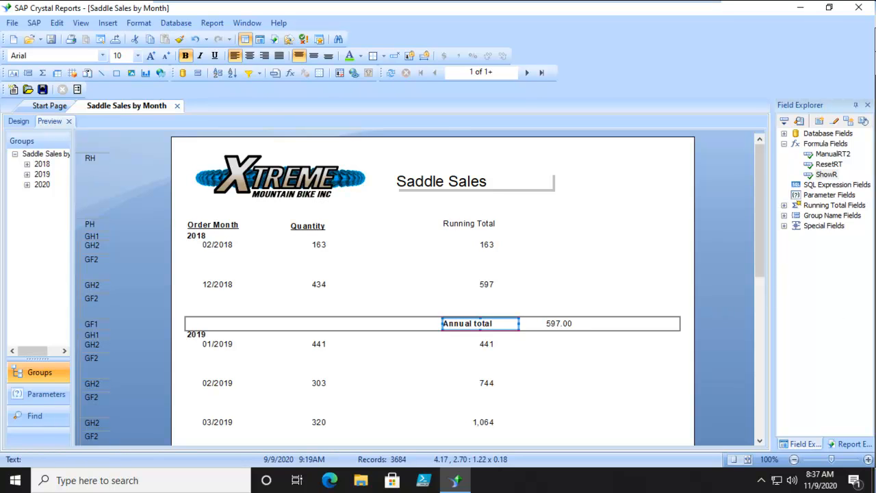